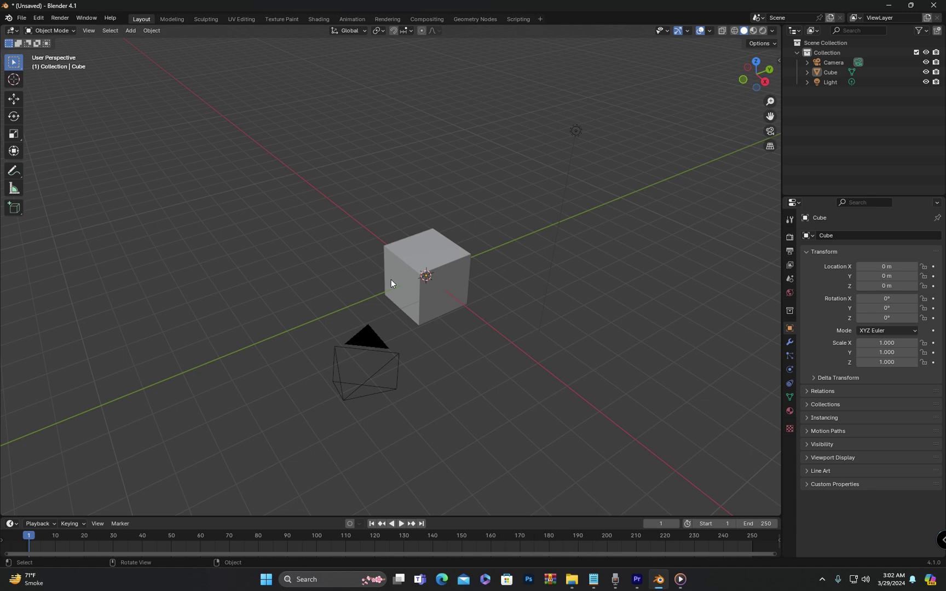
Step: Orbit the viewport around the cube, then enlarge the outliner and side panel area
{"action": "middle_click_drag", "start_coordinate": [393, 278], "coordinate": [414, 313]}
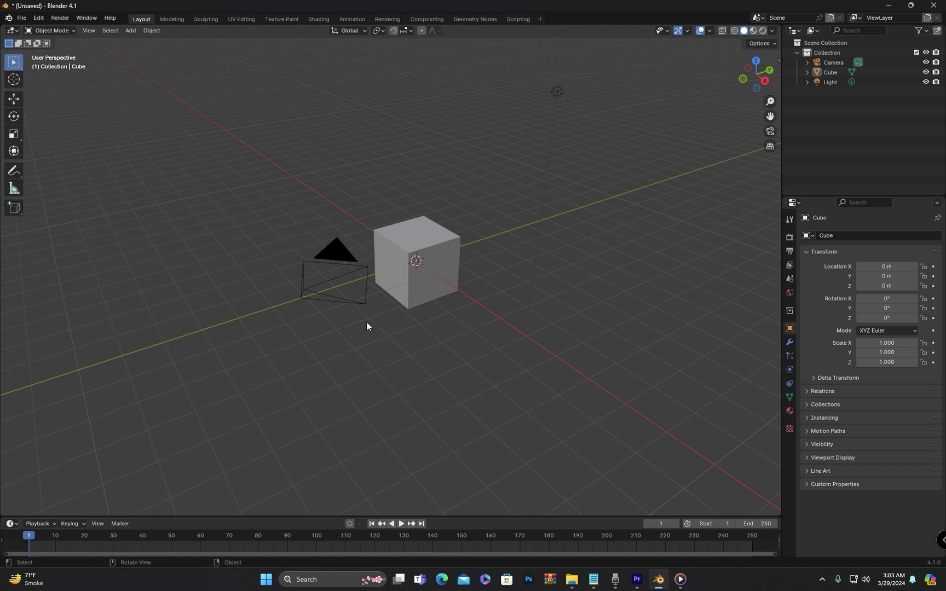
{"action": "middle_click_drag", "start_coordinate": [374, 298], "coordinate": [375, 300]}
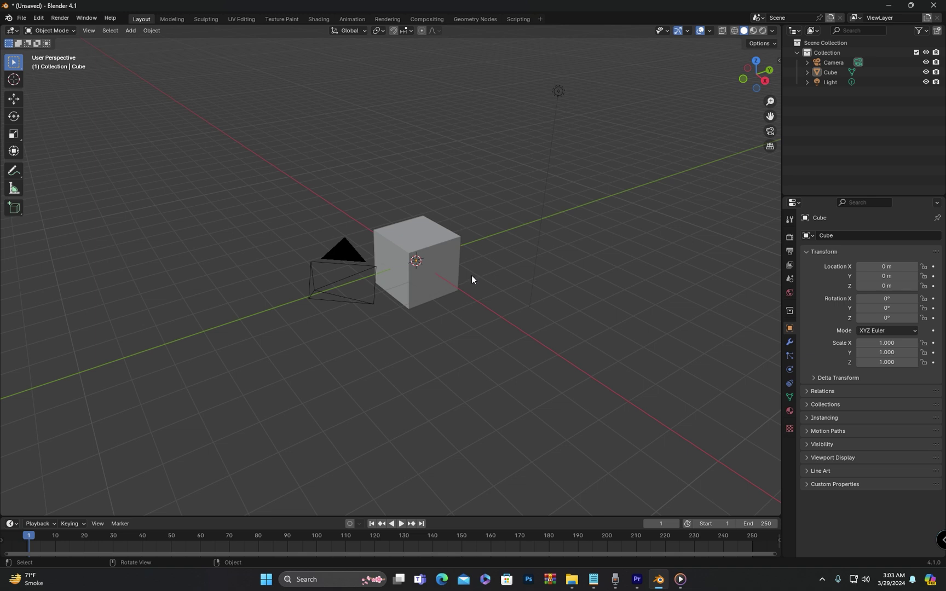
{"action": "left_click_drag", "start_coordinate": [809, 198], "coordinate": [766, 209]}
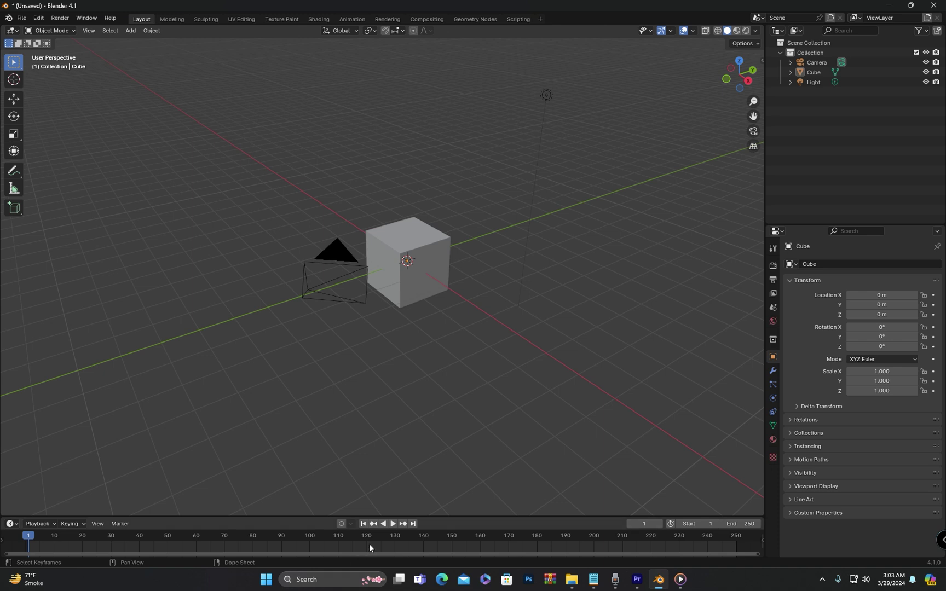
Step: Raise the timeline's top border and orbit slightly so the camera sits left of the cube
{"action": "left_click_drag", "start_coordinate": [443, 517], "coordinate": [445, 507]}
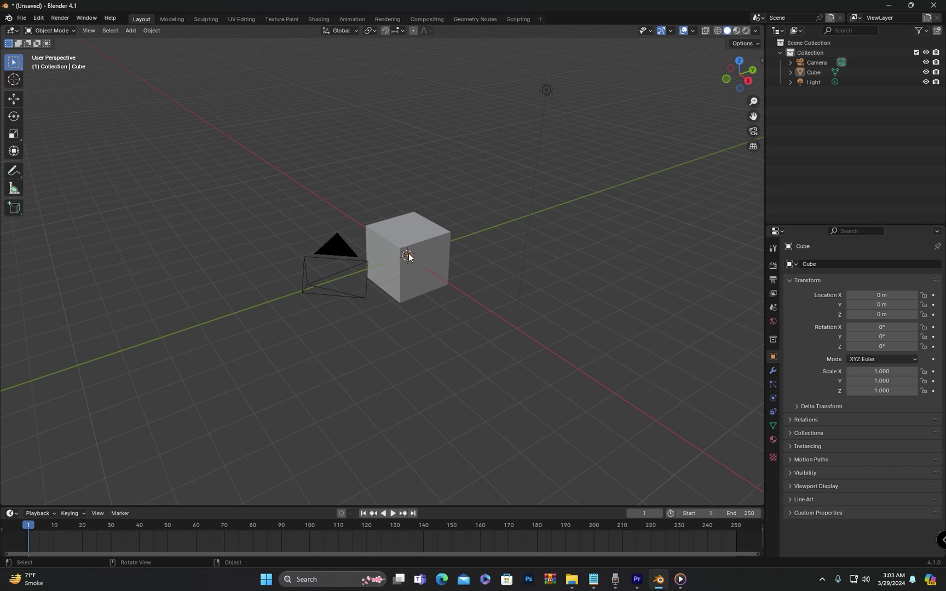
{"action": "mouse_move", "coordinate": [409, 259]}
{"action": "middle_mouse_down"}
{"action": "mouse_move", "coordinate": [422, 254]}
{"action": "mouse_move", "coordinate": [431, 272]}
{"action": "mouse_move", "coordinate": [447, 267]}
{"action": "mouse_move", "coordinate": [409, 251]}
{"action": "middle_mouse_up"}
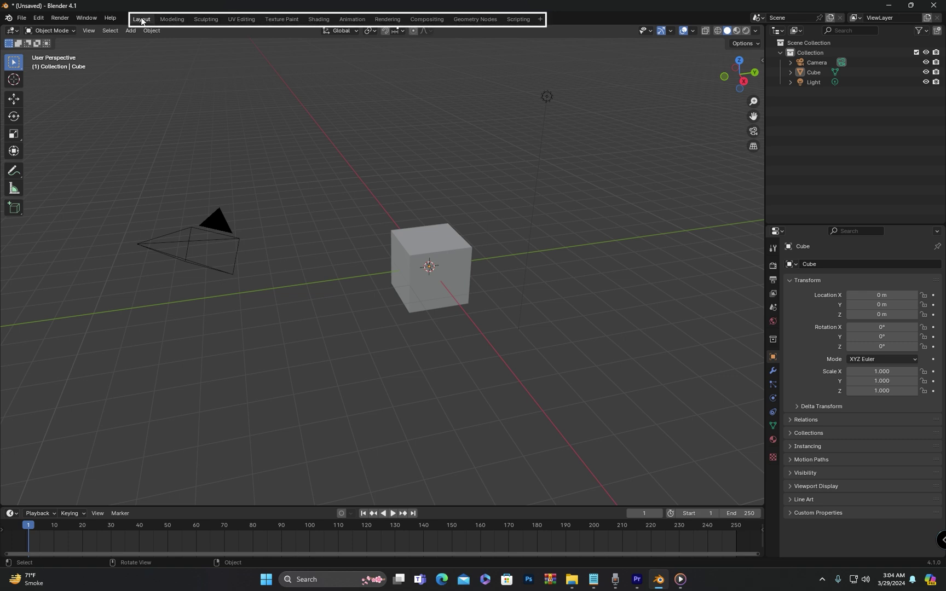
{"action": "left_click", "coordinate": [171, 19]}
{"action": "left_click", "coordinate": [204, 19]}
{"action": "left_click", "coordinate": [238, 19]}
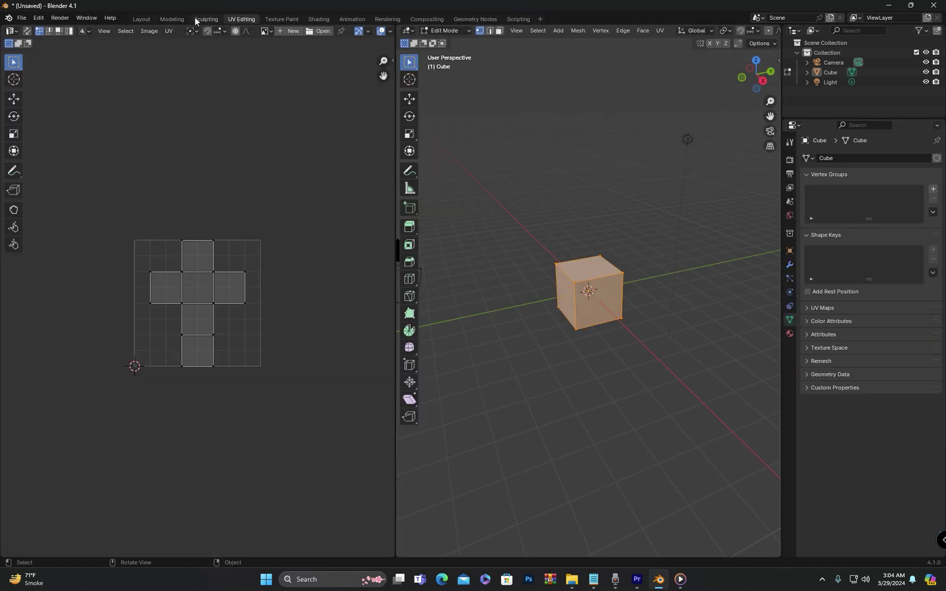
{"action": "left_click", "coordinate": [143, 19]}
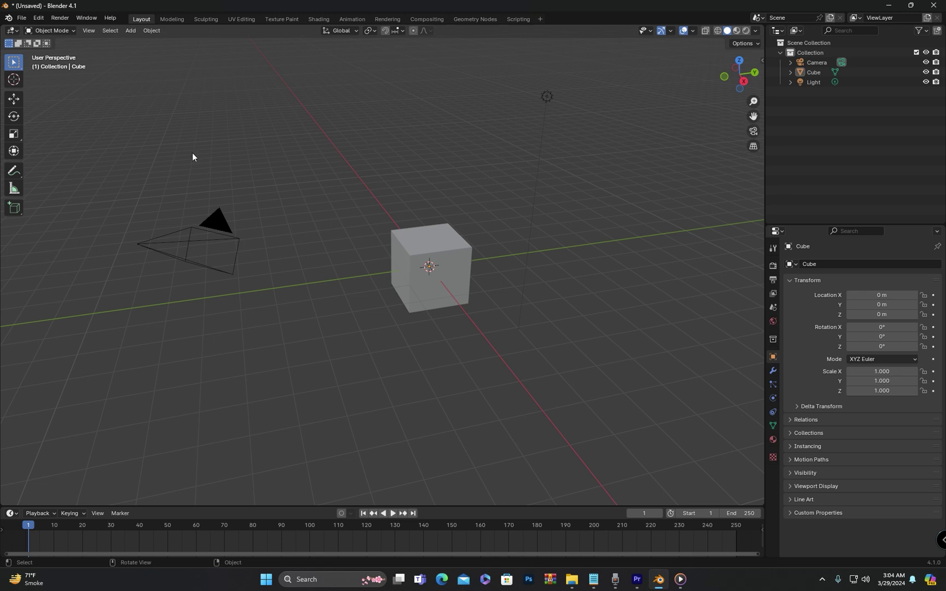
{"action": "left_click", "coordinate": [15, 80]}
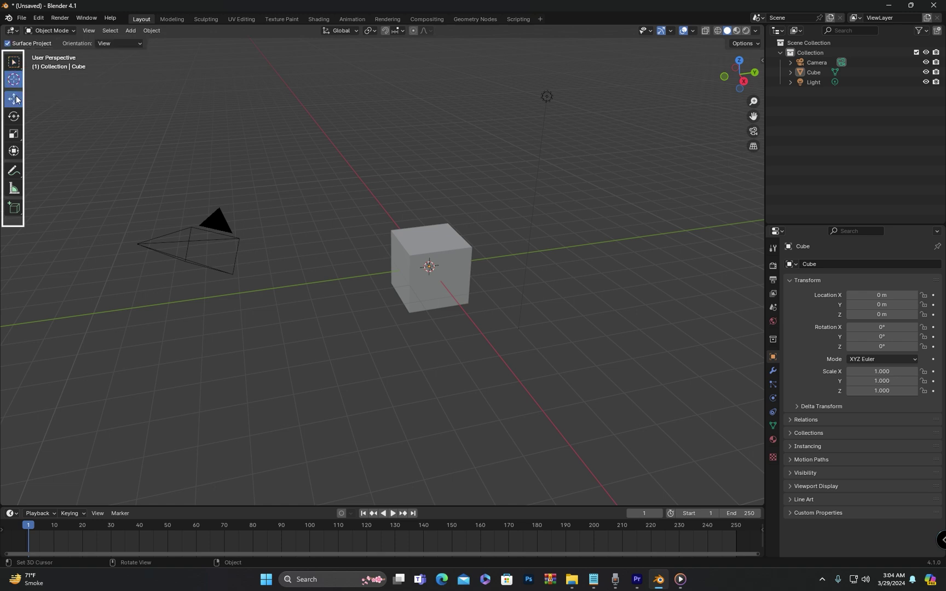
{"action": "left_click", "coordinate": [16, 99]}
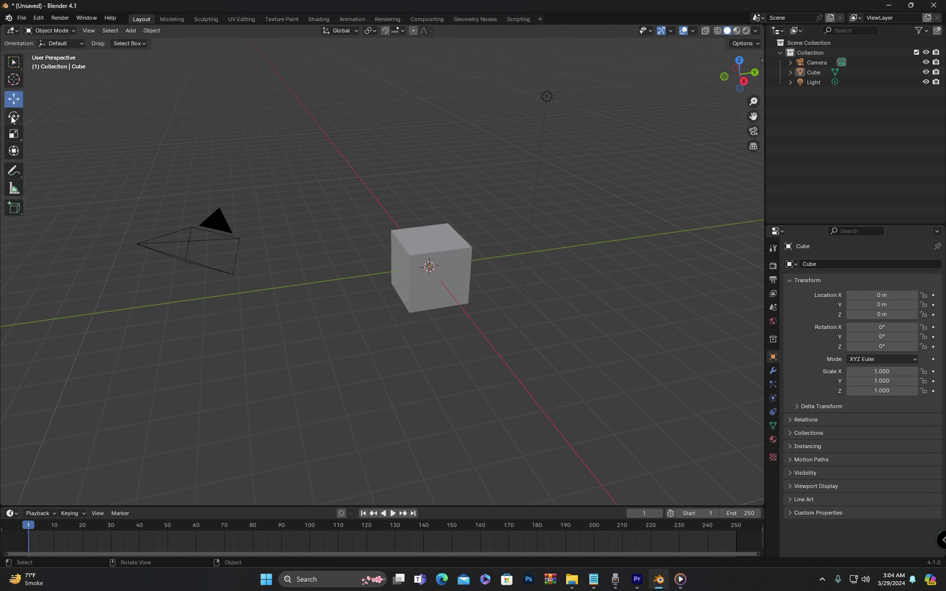
{"action": "left_click", "coordinate": [14, 79]}
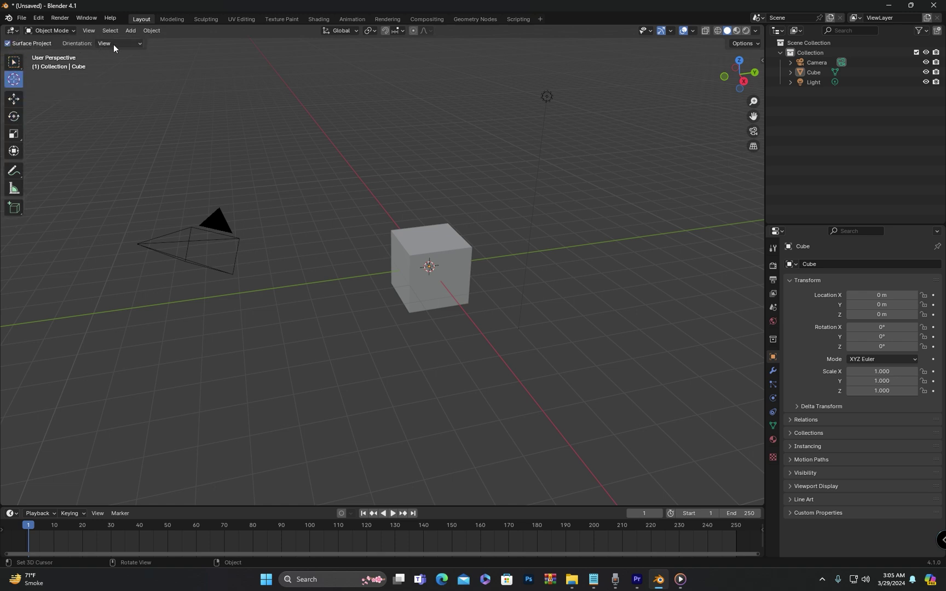
{"action": "left_click", "coordinate": [14, 62]}
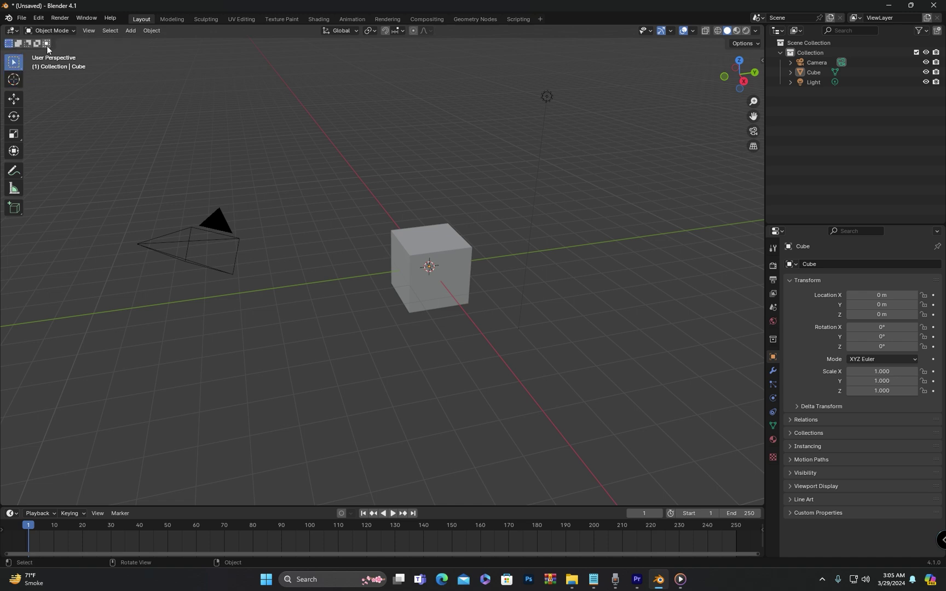
{"action": "left_click", "coordinate": [14, 134]}
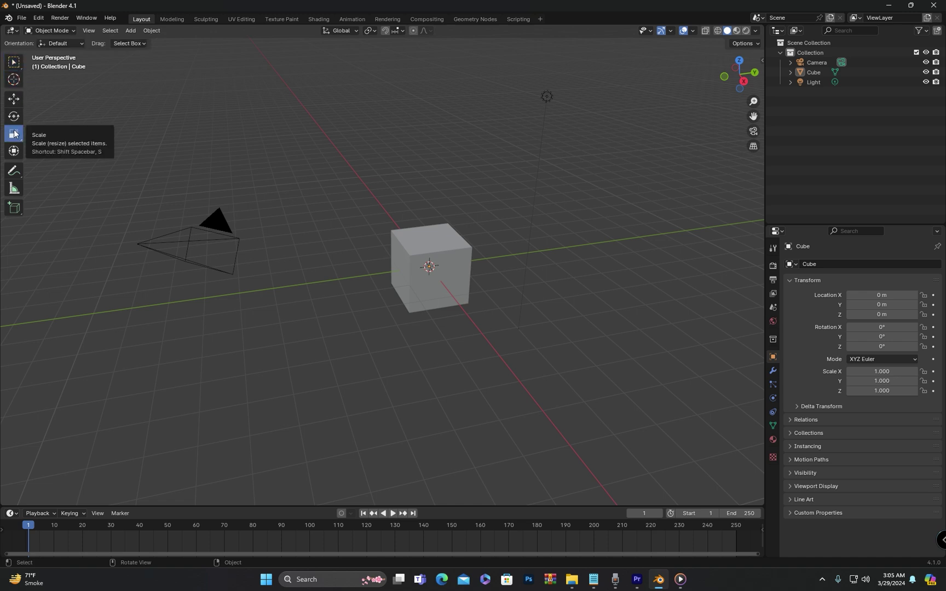
{"action": "left_click", "coordinate": [13, 66]}
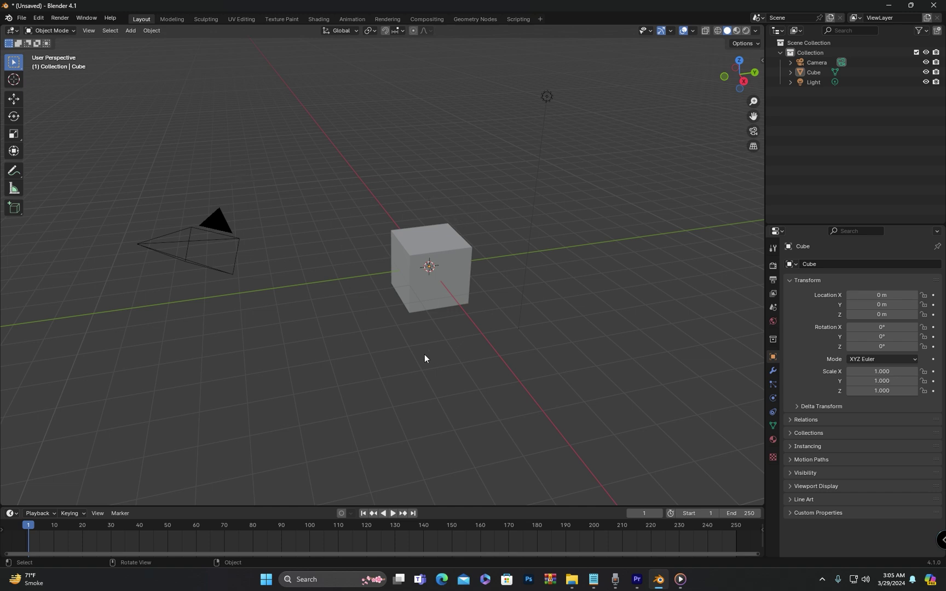
Step: Select the cube, undo a trial move to keep it at the origin, and orbit around it
{"action": "middle_click_drag", "start_coordinate": [437, 223], "coordinate": [399, 217]}
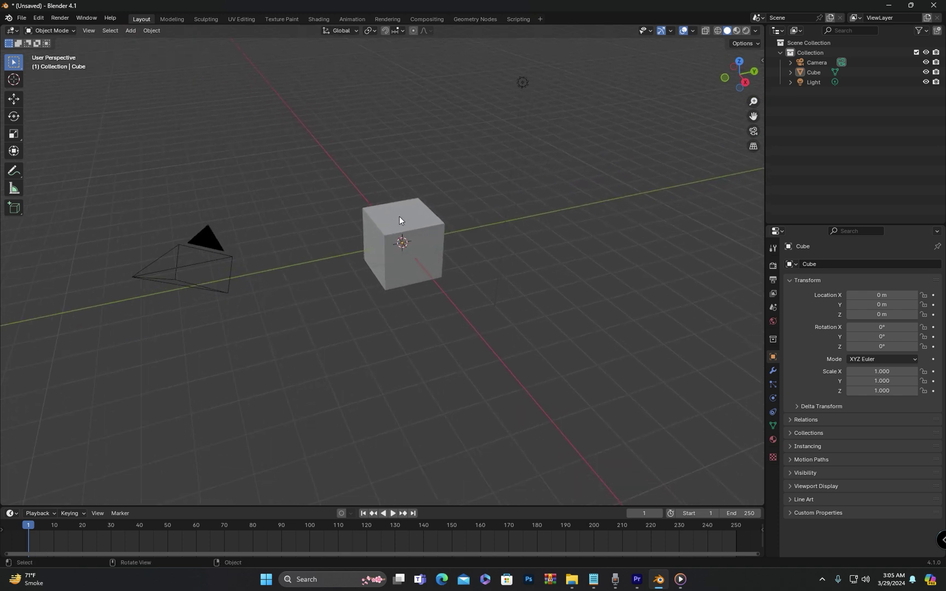
{"action": "left_click", "coordinate": [399, 221]}
{"action": "left_click_drag", "start_coordinate": [400, 217], "coordinate": [414, 217]}
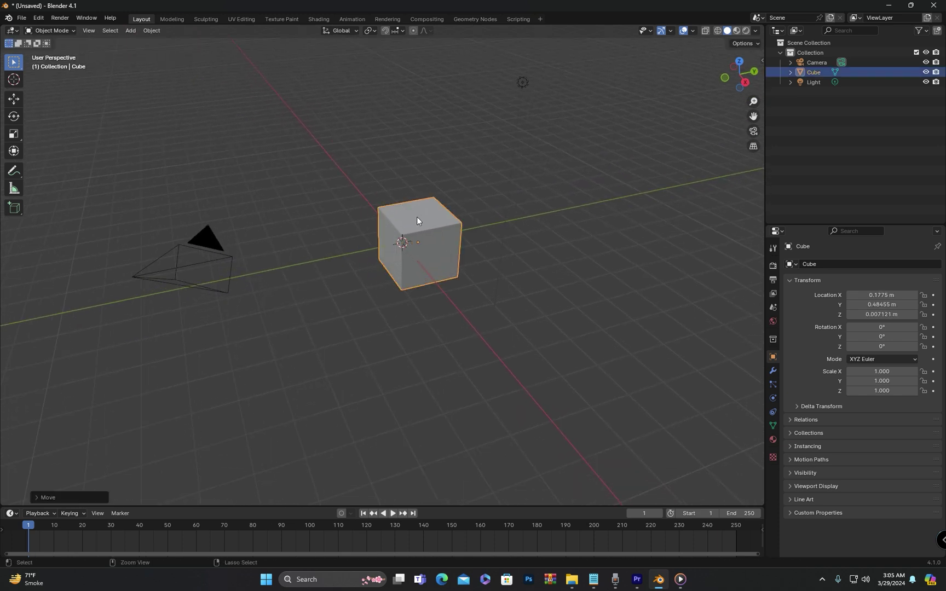
{"action": "key", "text": "ctrl+z"}
{"action": "middle_click_drag", "start_coordinate": [417, 221], "coordinate": [476, 189]}
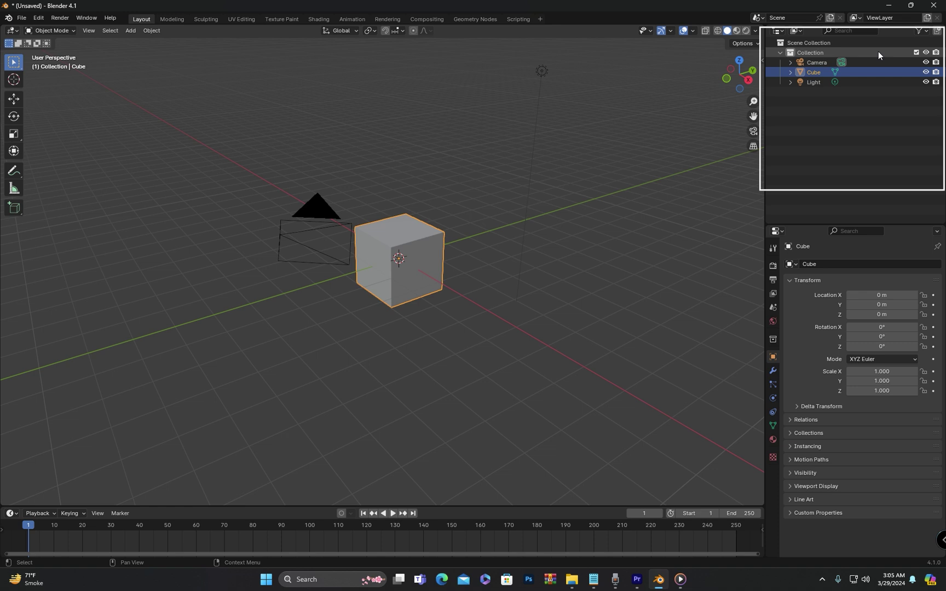
{"action": "left_click", "coordinate": [784, 31]}
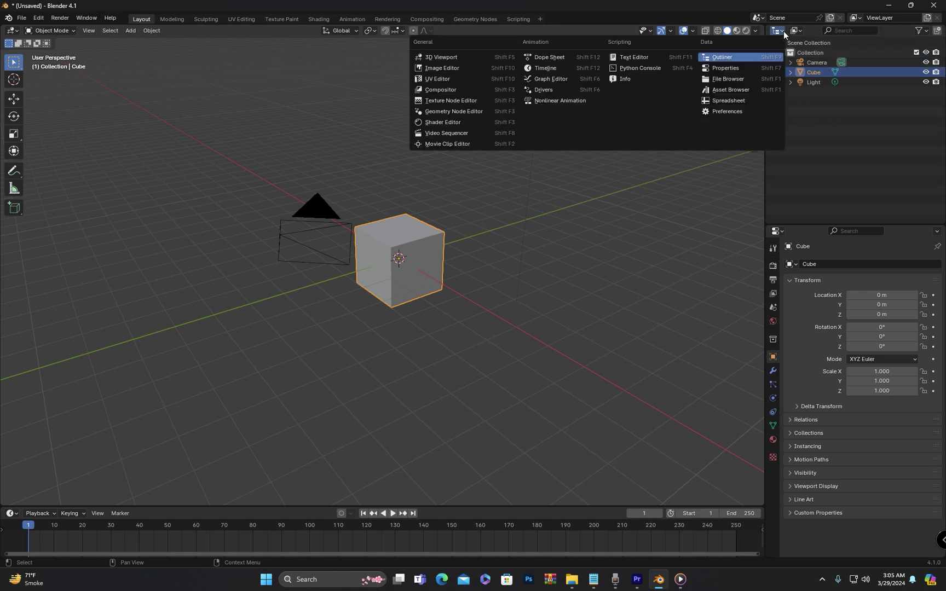
{"action": "left_click", "coordinate": [784, 31]}
{"action": "left_click", "coordinate": [784, 31]}
{"action": "left_click", "coordinate": [779, 31]}
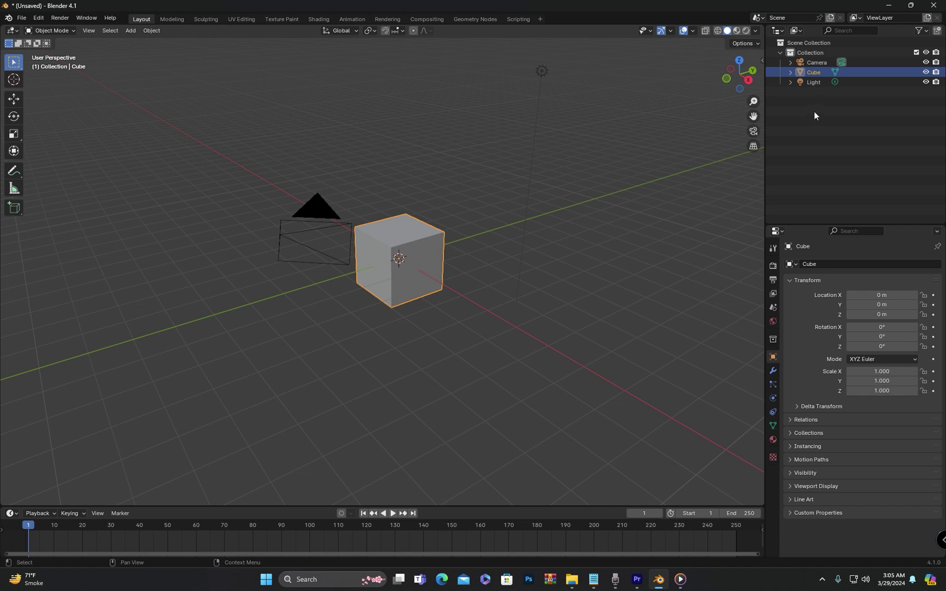
Step: Collapse and re-expand the Collection, then select Camera, Cube and Light in the Outliner
{"action": "left_click", "coordinate": [781, 54]}
{"action": "left_click", "coordinate": [797, 44]}
{"action": "left_click", "coordinate": [781, 53]}
{"action": "left_click", "coordinate": [810, 62]}
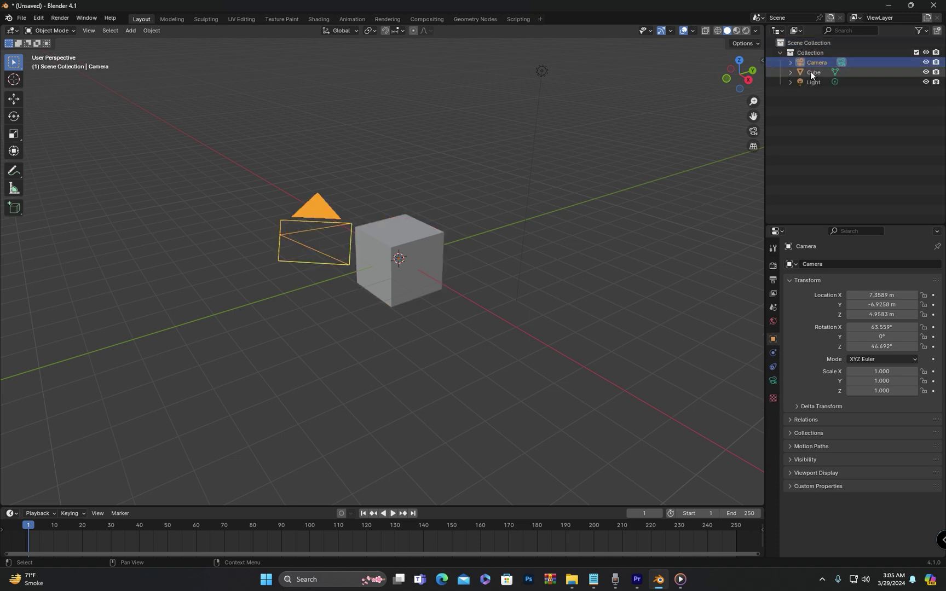
{"action": "left_click", "coordinate": [814, 72]}
{"action": "left_click", "coordinate": [814, 82]}
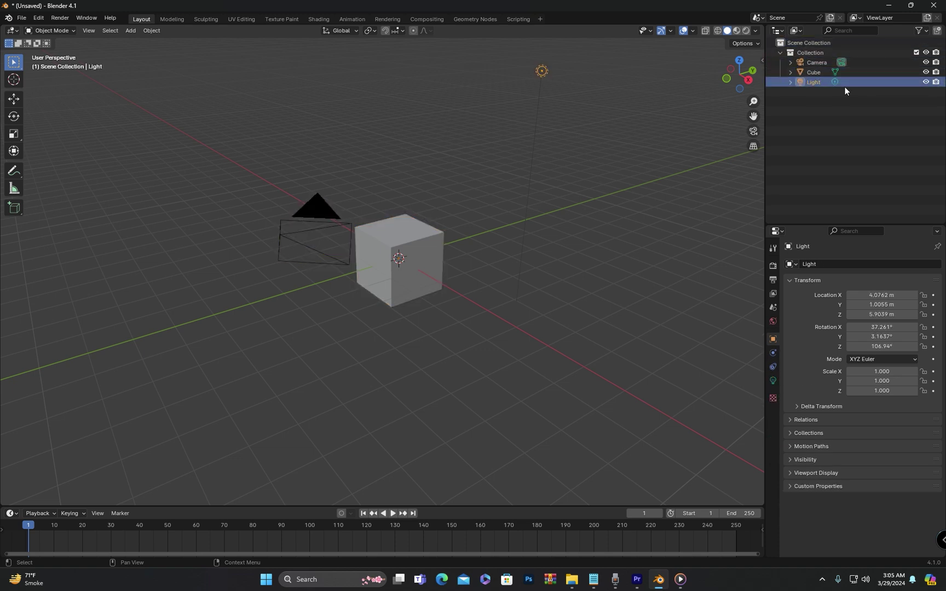
Step: Widen the side panels slightly, reselect the Cube, then make the Light active
{"action": "left_click_drag", "start_coordinate": [767, 166], "coordinate": [760, 166]}
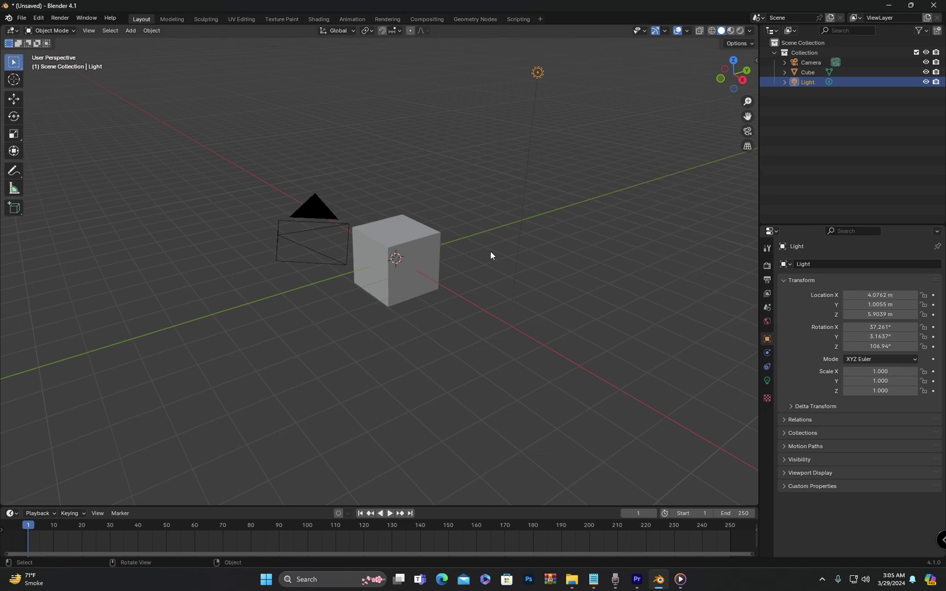
{"action": "left_click", "coordinate": [431, 229]}
{"action": "left_click", "coordinate": [803, 73], "text": "ctrl"}
{"action": "left_click", "coordinate": [803, 73]}
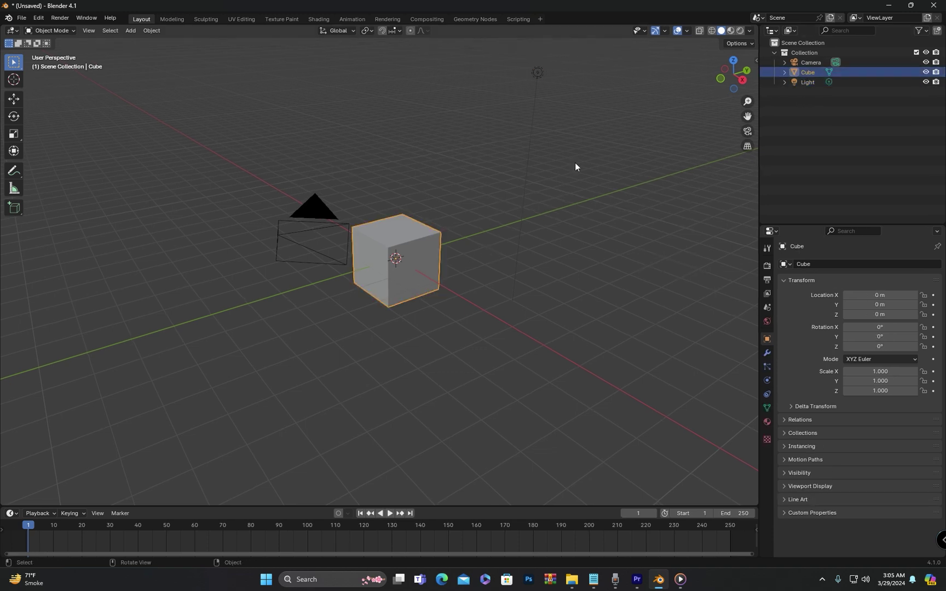
{"action": "left_click", "coordinate": [809, 83]}
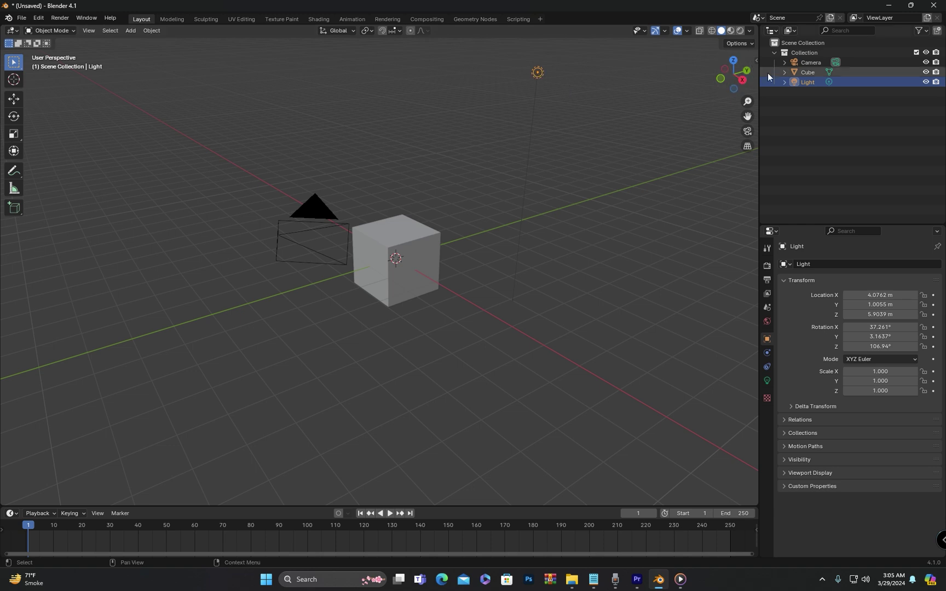
Step: Select the Collection, collapse it, and expand it again to list Camera, Cube and Light
{"action": "left_click", "coordinate": [807, 53]}
{"action": "left_click", "coordinate": [776, 53]}
{"action": "left_click", "coordinate": [775, 53]}
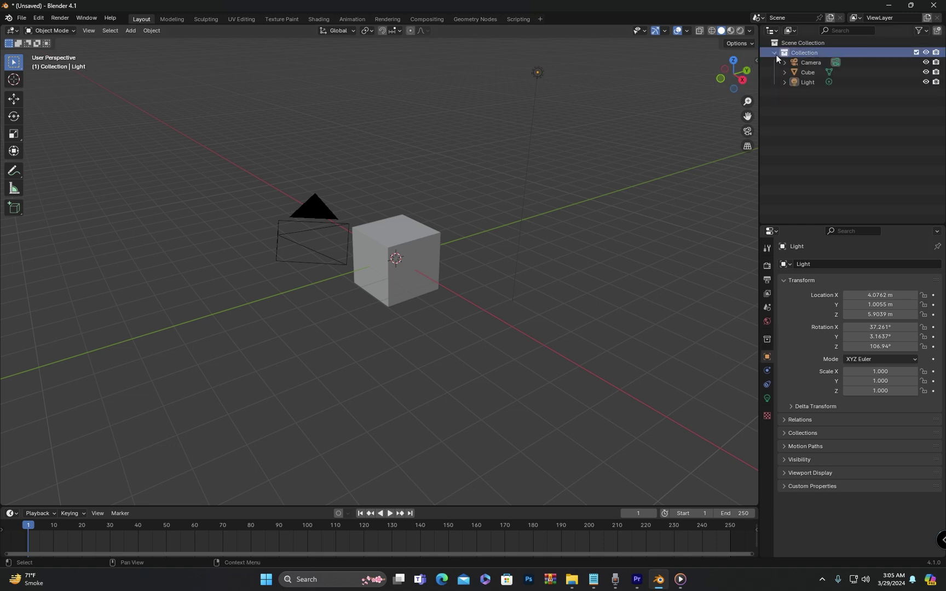
{"action": "left_click", "coordinate": [795, 114]}
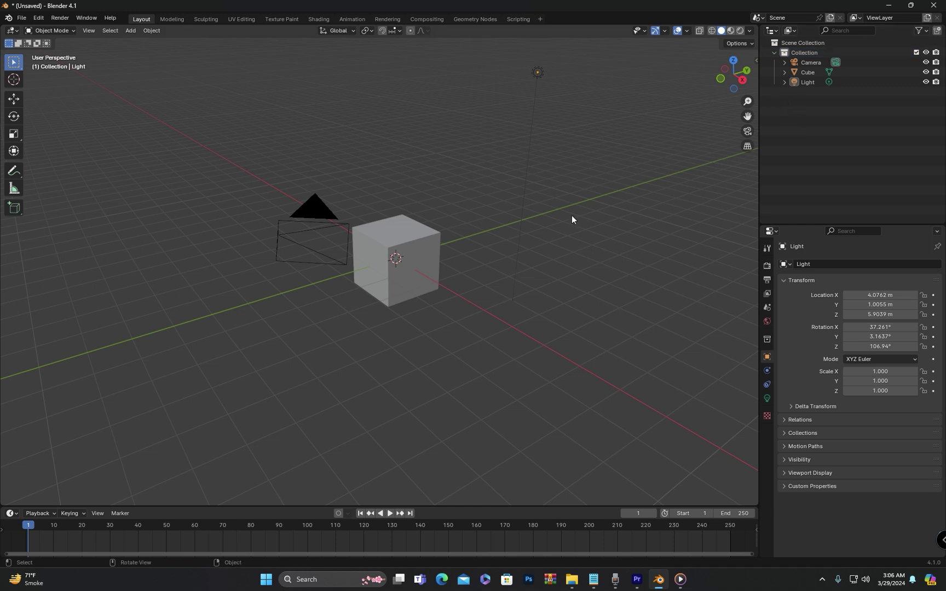
Step: Select camera, cube and light while orbiting, deselect the light, and heighten the properties panel
{"action": "left_click", "coordinate": [318, 219]}
{"action": "middle_click_drag", "start_coordinate": [318, 219], "coordinate": [414, 232]}
{"action": "left_click", "coordinate": [413, 232]}
{"action": "left_click", "coordinate": [485, 132]}
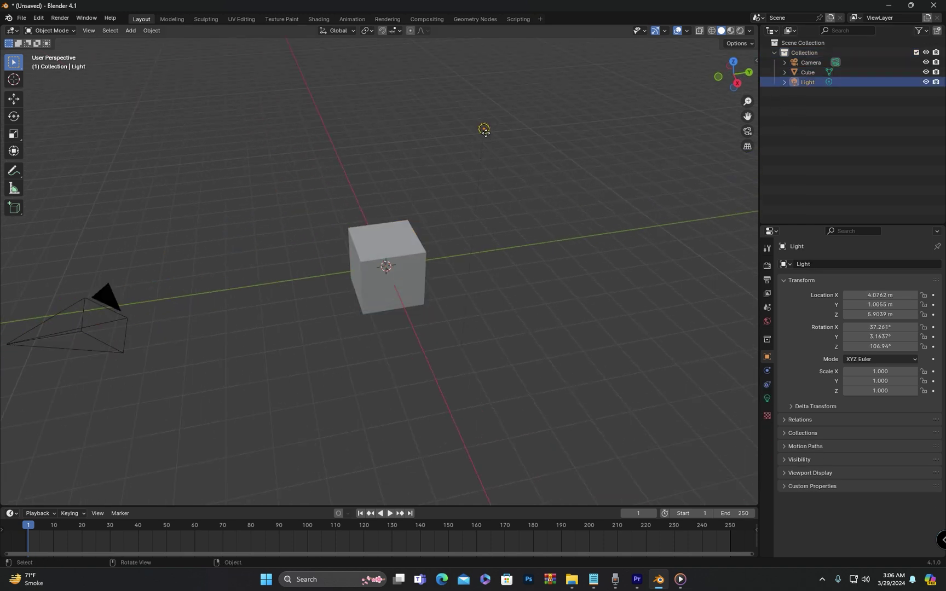
{"action": "left_click", "coordinate": [810, 90]}
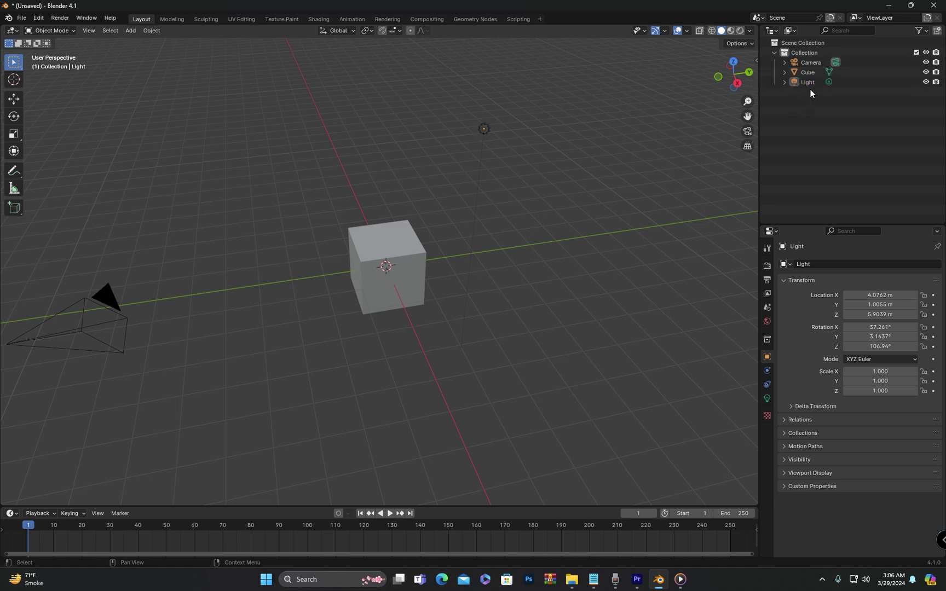
{"action": "middle_click_drag", "start_coordinate": [490, 200], "coordinate": [512, 206]}
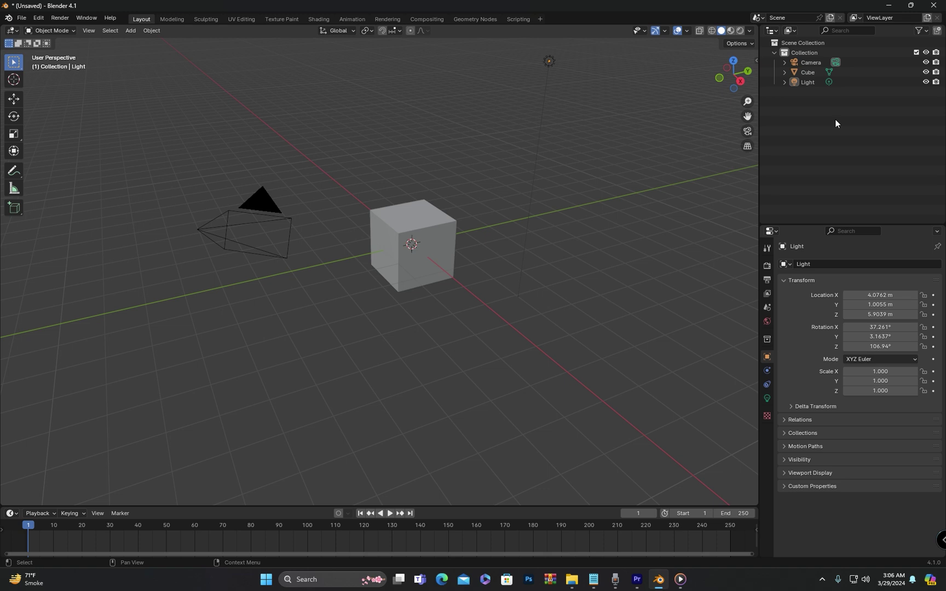
{"action": "left_click_drag", "start_coordinate": [883, 224], "coordinate": [883, 191]}
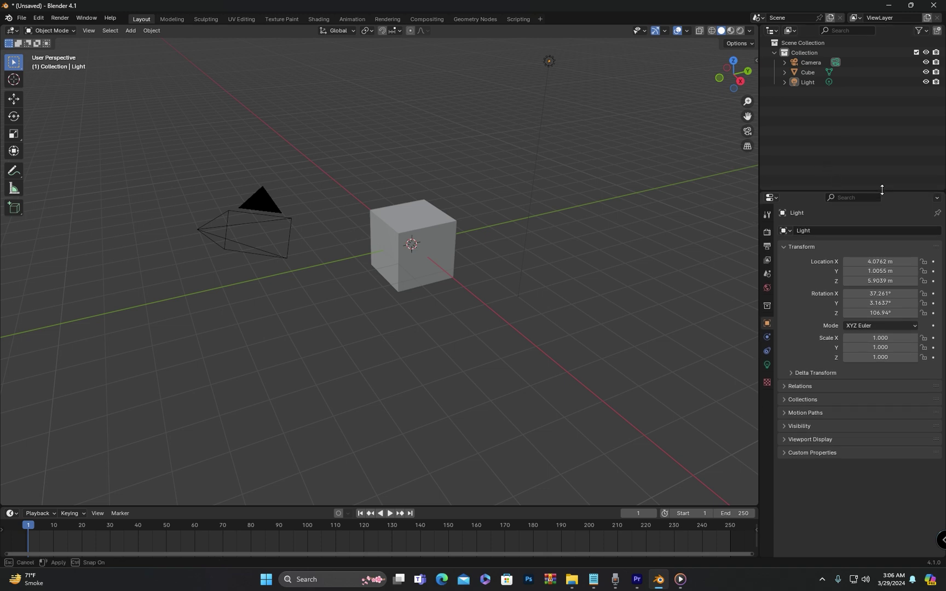
Step: Widen the outliner and properties, then select Light, Cube, Camera, Light, and finally Cube
{"action": "left_click_drag", "start_coordinate": [757, 162], "coordinate": [741, 162]}
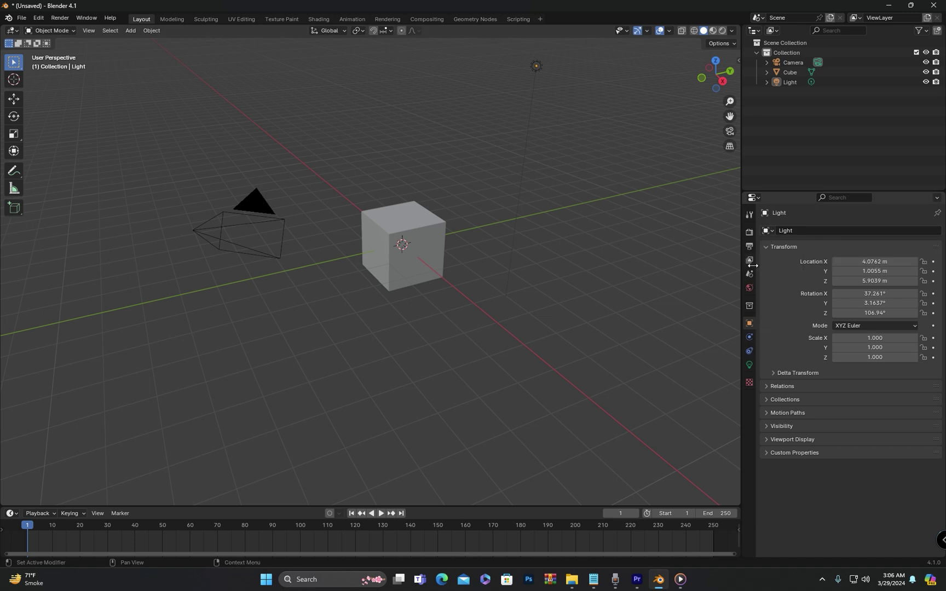
{"action": "left_click", "coordinate": [789, 84]}
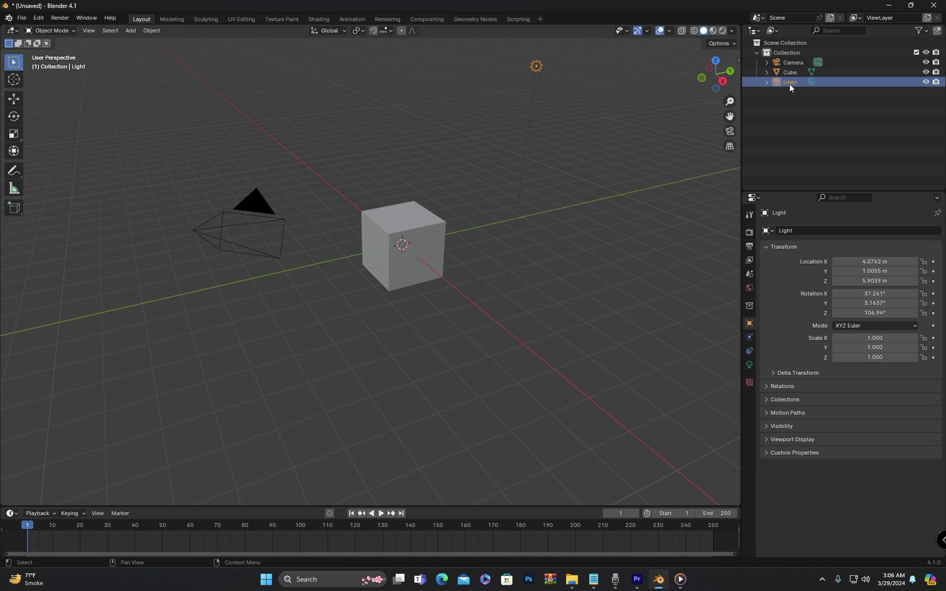
{"action": "left_click", "coordinate": [791, 72]}
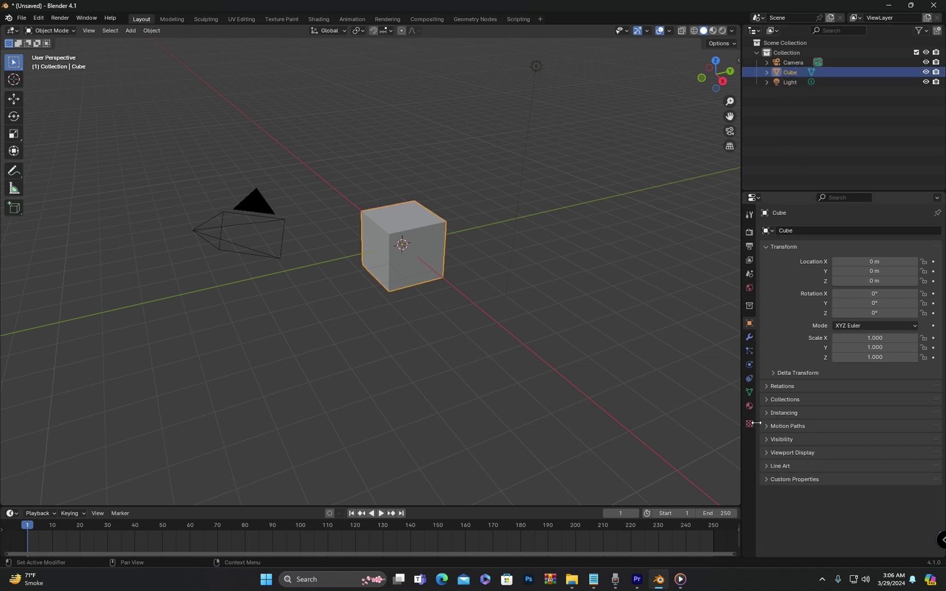
{"action": "left_click", "coordinate": [788, 63]}
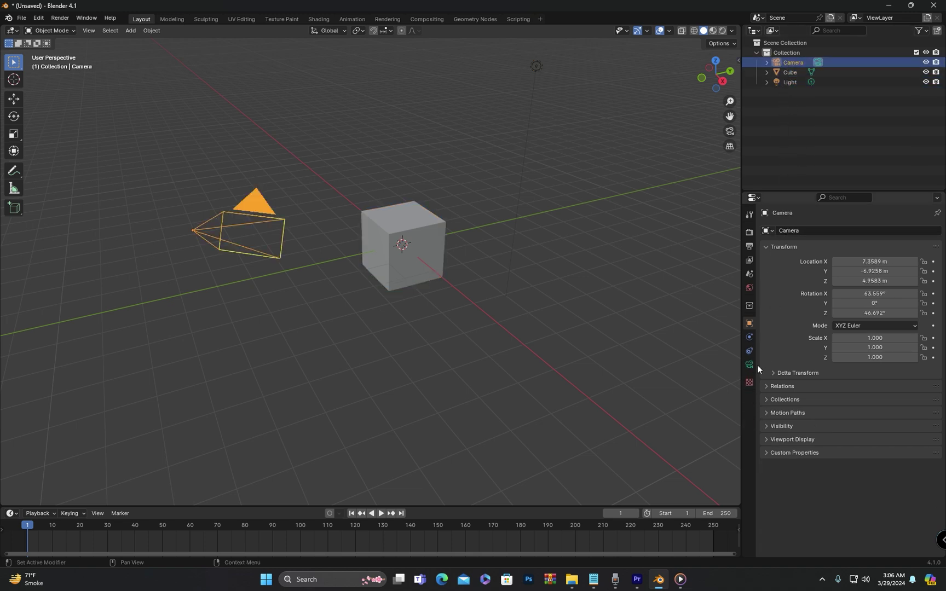
{"action": "left_click", "coordinate": [786, 84]}
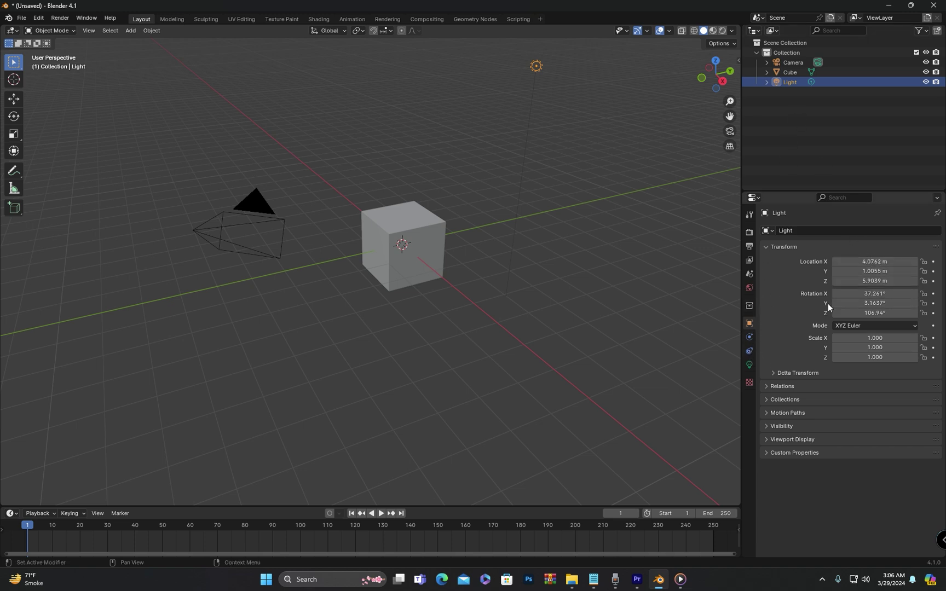
{"action": "left_click", "coordinate": [792, 71]}
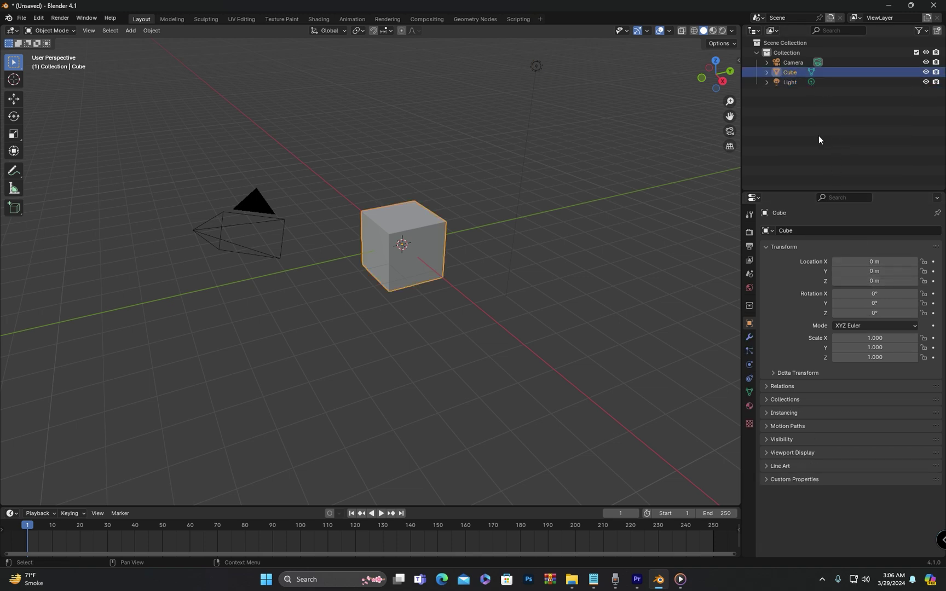
Step: Adjust the properties and outliner heights while orbiting the view around the cube
{"action": "left_click_drag", "start_coordinate": [804, 191], "coordinate": [804, 183]}
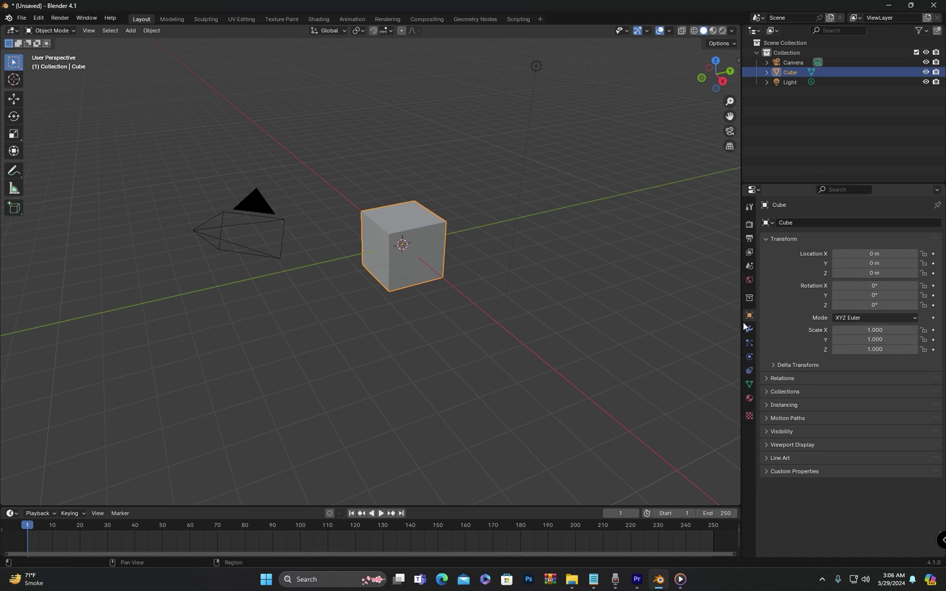
{"action": "mouse_move", "coordinate": [636, 293]}
{"action": "middle_mouse_down"}
{"action": "mouse_move", "coordinate": [625, 294]}
{"action": "mouse_move", "coordinate": [652, 285]}
{"action": "middle_mouse_up"}
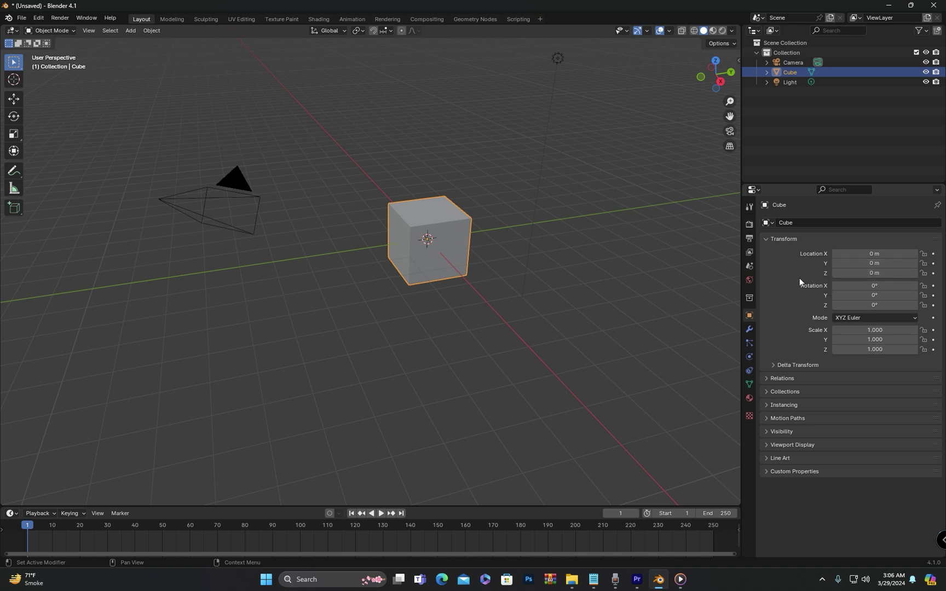
{"action": "mouse_move", "coordinate": [709, 292]}
{"action": "middle_mouse_down"}
{"action": "mouse_move", "coordinate": [699, 301]}
{"action": "mouse_move", "coordinate": [713, 290]}
{"action": "middle_mouse_up"}
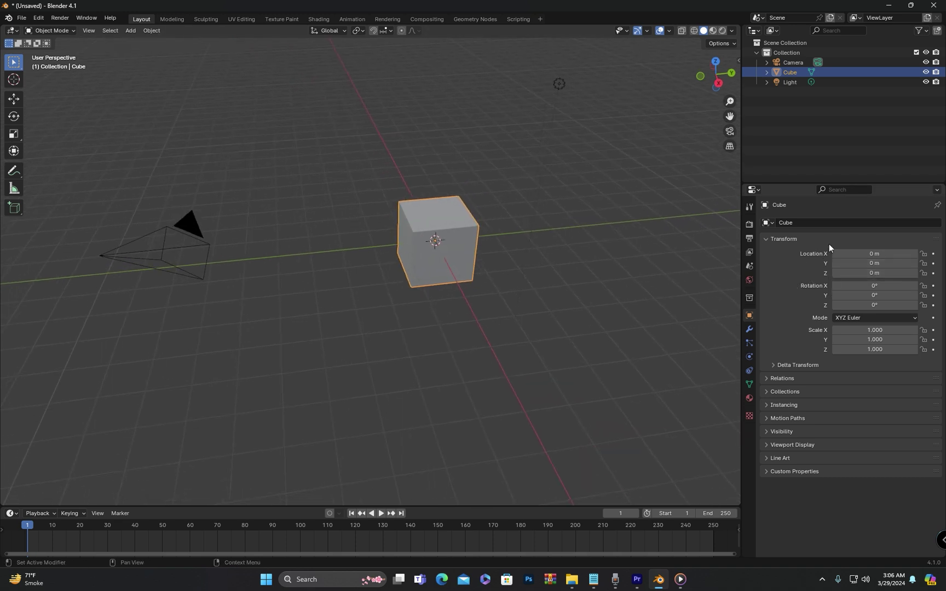
{"action": "left_click_drag", "start_coordinate": [871, 186], "coordinate": [871, 207]}
{"action": "mouse_move", "coordinate": [712, 202]}
{"action": "middle_mouse_down"}
{"action": "mouse_move", "coordinate": [718, 218]}
{"action": "mouse_move", "coordinate": [707, 215]}
{"action": "middle_mouse_up"}
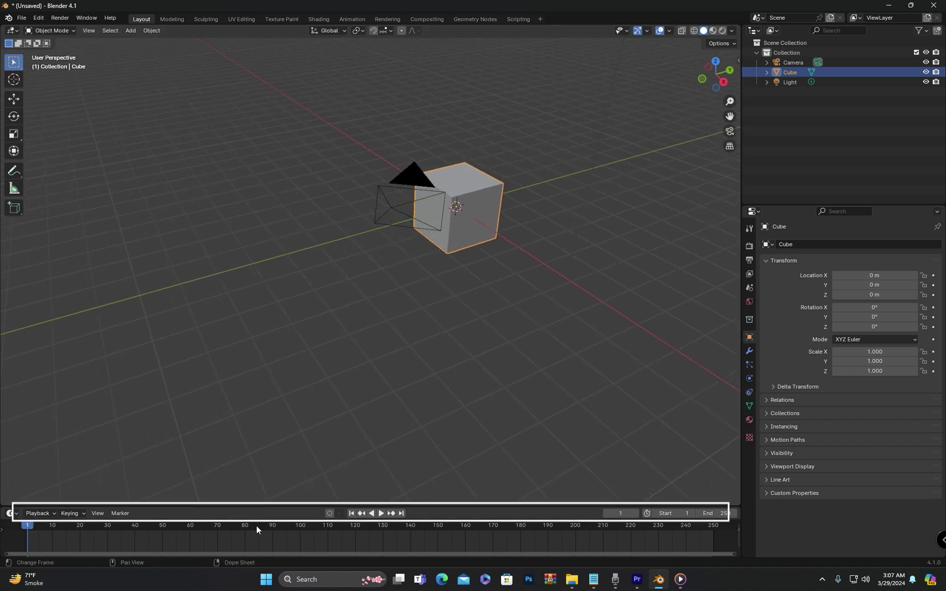
{"action": "left_click_drag", "start_coordinate": [420, 507], "coordinate": [426, 446]}
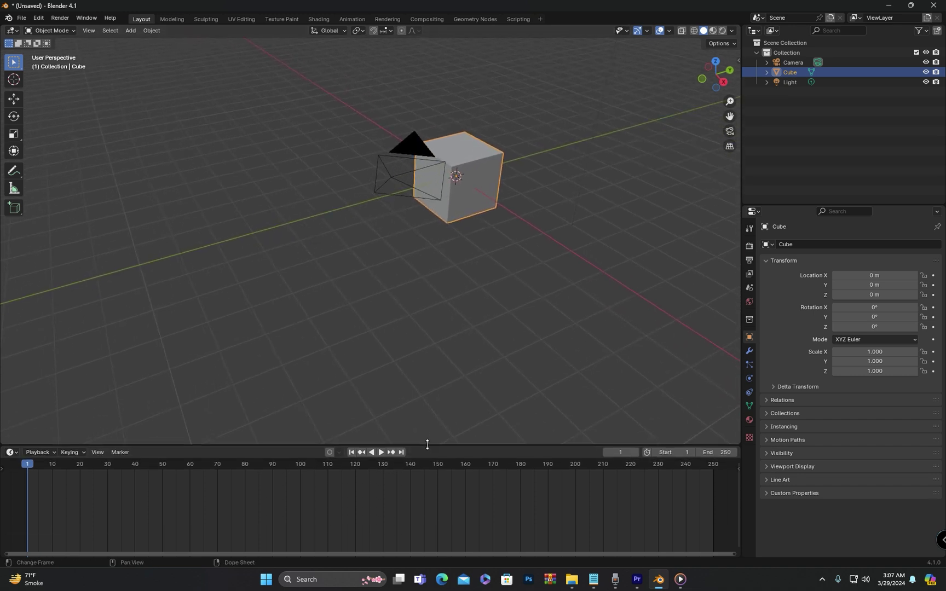
{"action": "left_click", "coordinate": [12, 452]}
{"action": "left_click", "coordinate": [15, 454]}
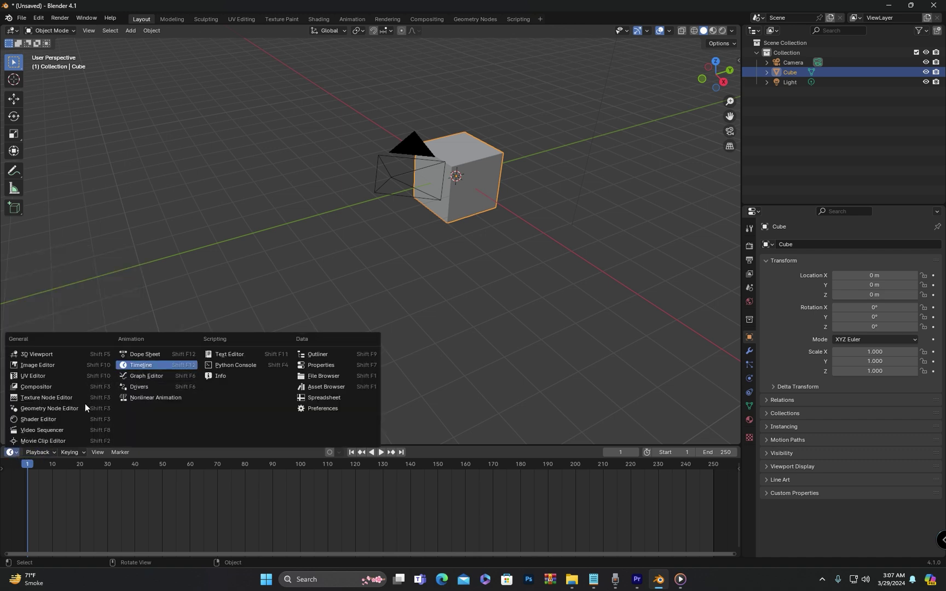
{"action": "left_click", "coordinate": [12, 453]}
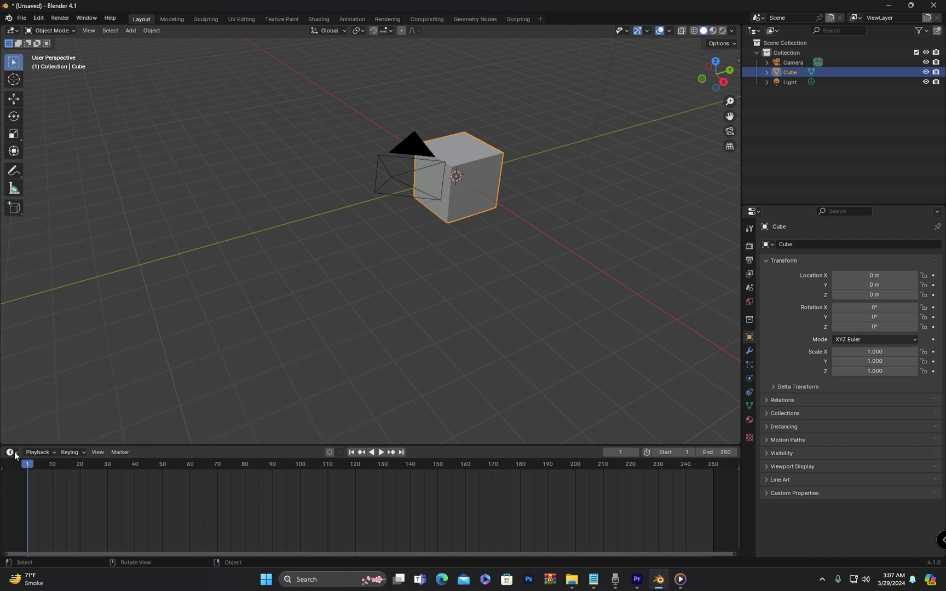
{"action": "left_click_drag", "start_coordinate": [436, 444], "coordinate": [436, 515]}
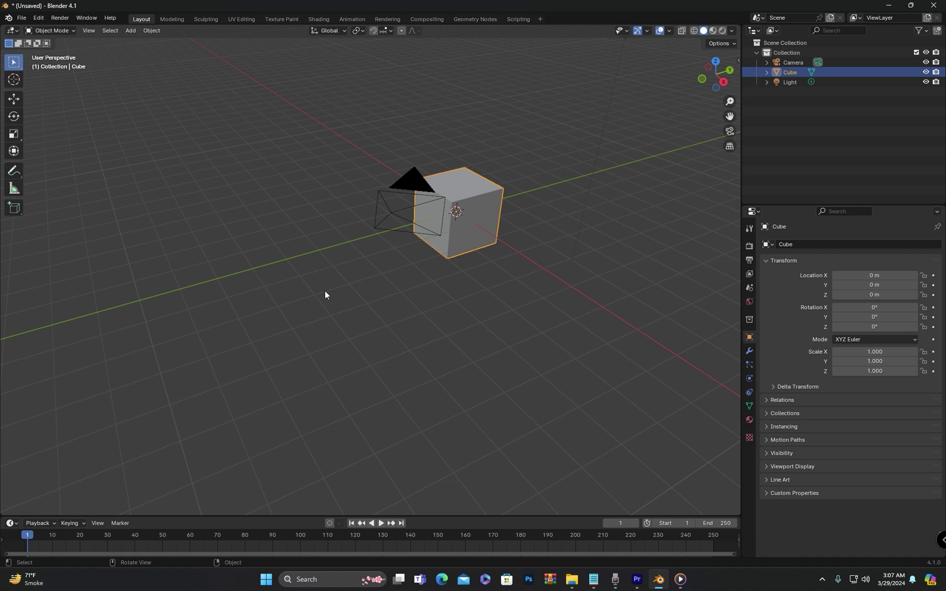
Step: Orbit the scene, check the Properties editor-type list, and drag the timeline taller
{"action": "middle_click_drag", "start_coordinate": [402, 311], "coordinate": [48, 118]}
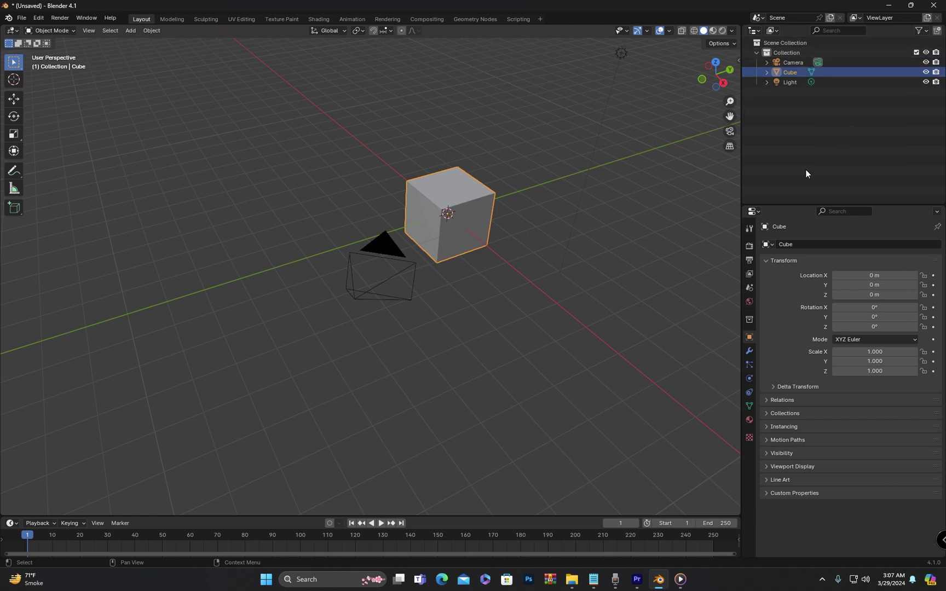
{"action": "left_click", "coordinate": [754, 212]}
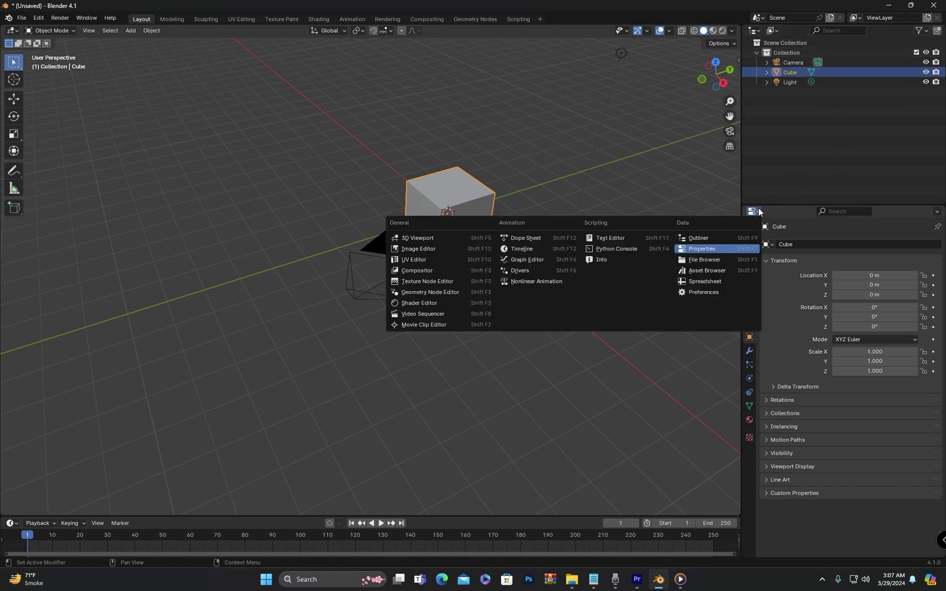
{"action": "left_click", "coordinate": [760, 212]}
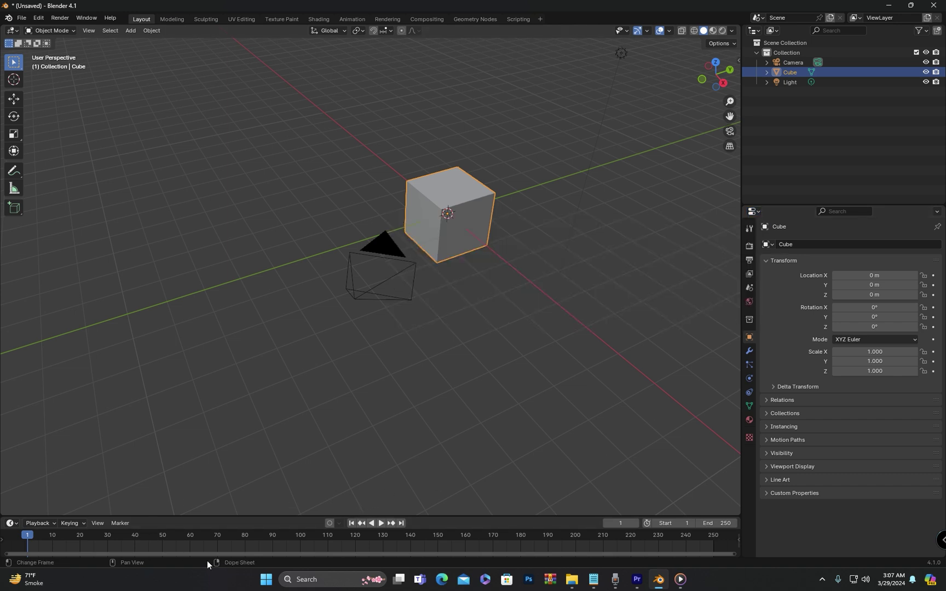
{"action": "left_click_drag", "start_coordinate": [416, 515], "coordinate": [416, 467]}
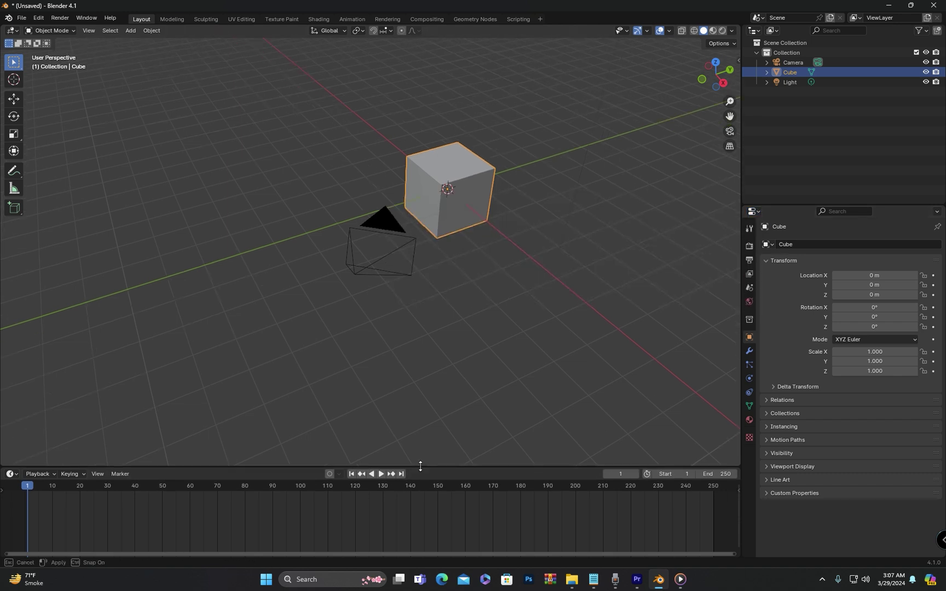
{"action": "middle_click_drag", "start_coordinate": [473, 296], "coordinate": [484, 332]}
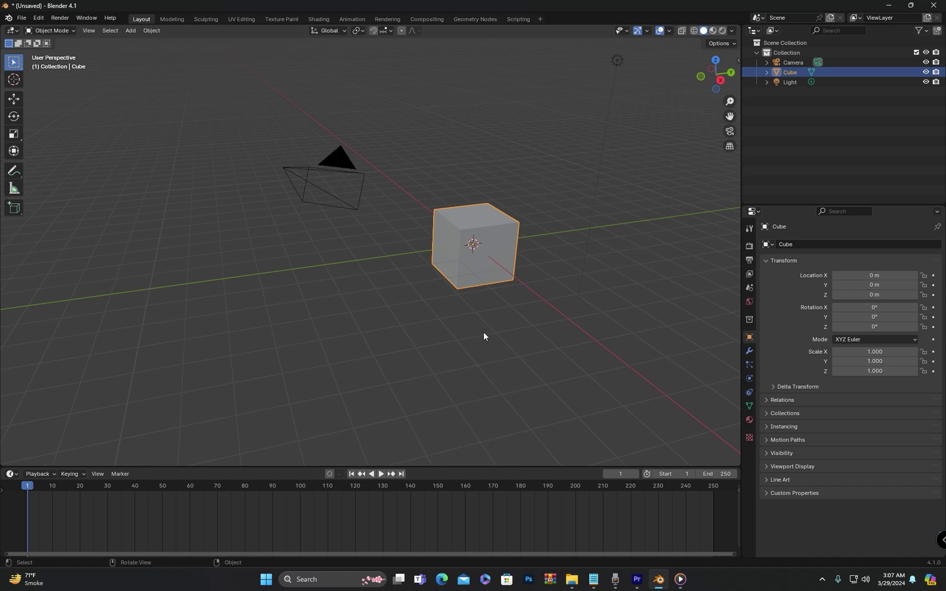